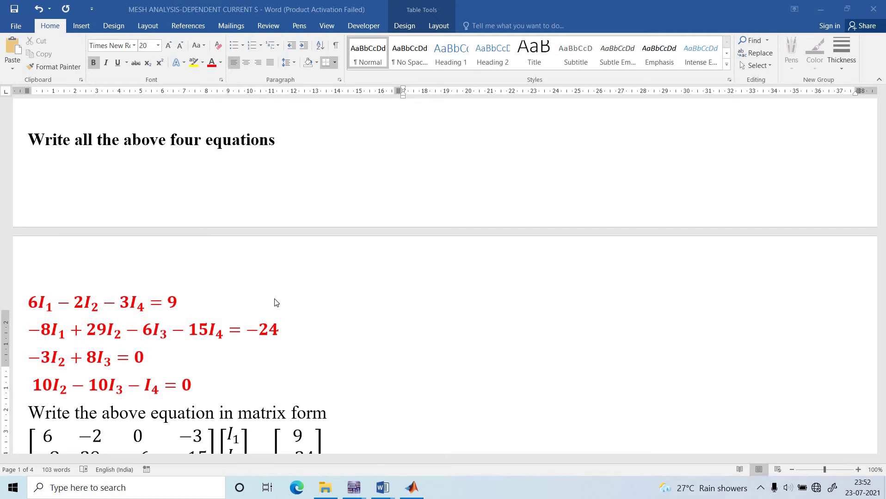
Review the four mesh equations, their matrix form and the determinant calculations that follow
scroll(274, 303, down, 4)
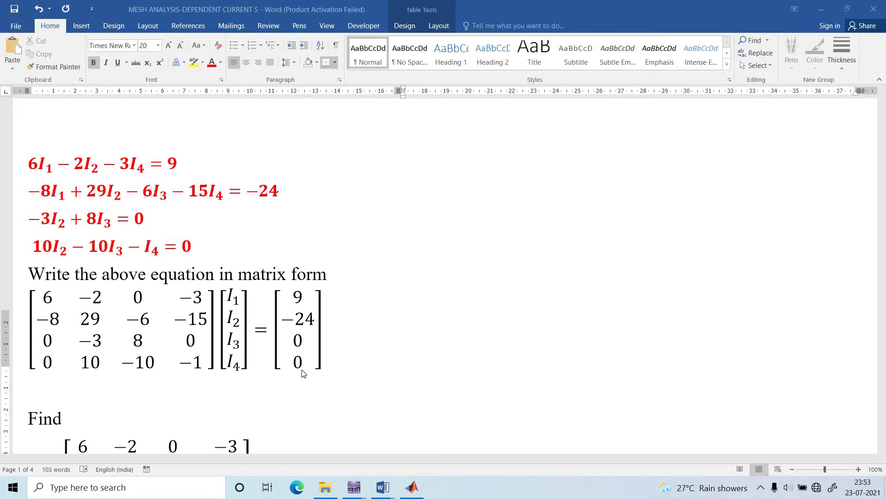
scroll(401, 319, down, 3)
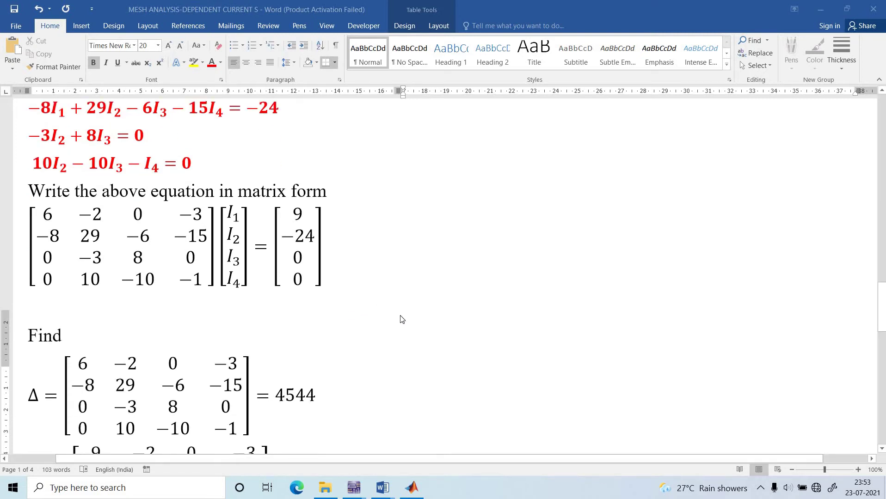
scroll(403, 317, down, 3)
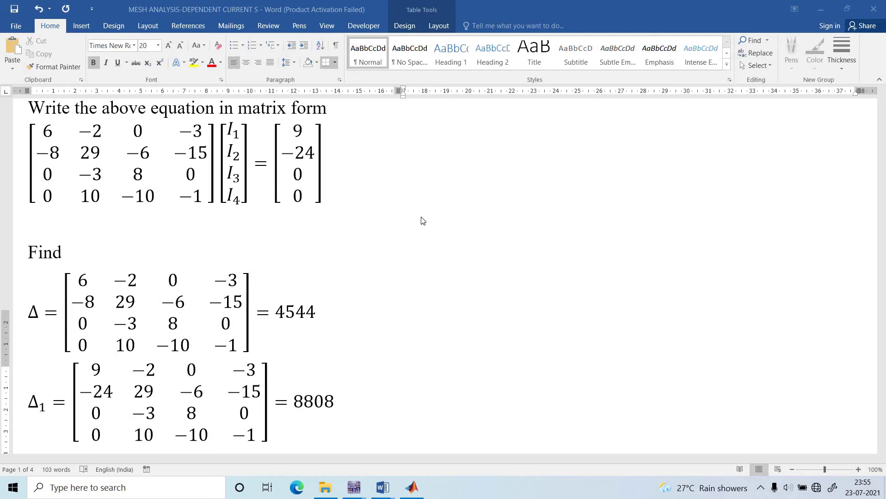
scroll(392, 234, down, 3)
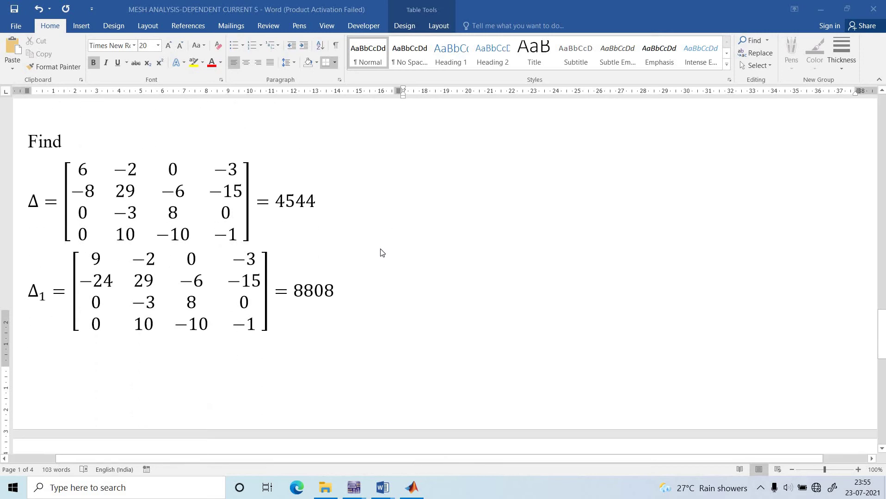
scroll(382, 249, down, 5)
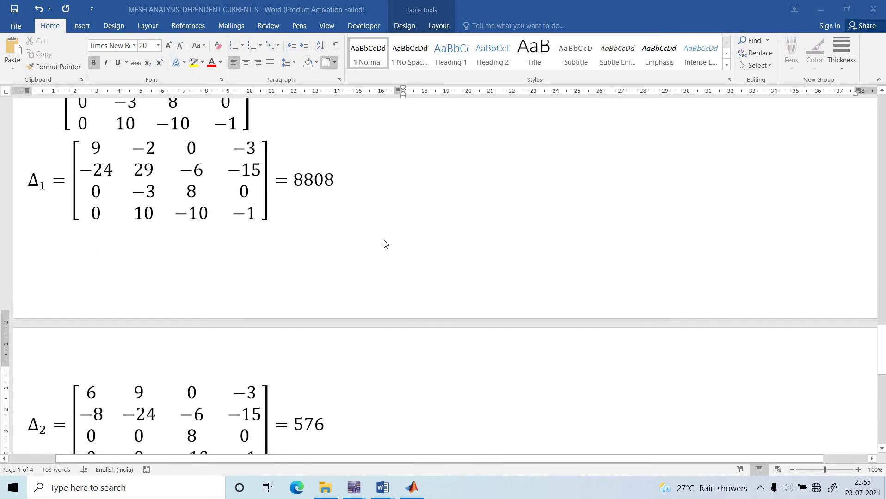
scroll(384, 244, down, 3)
scroll(377, 231, down, 2)
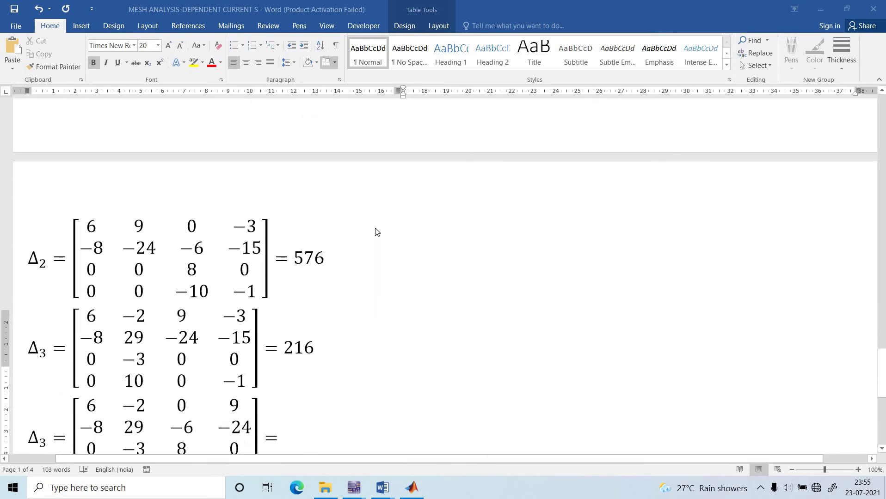
scroll(158, 236, up, 1)
scroll(135, 228, down, 2)
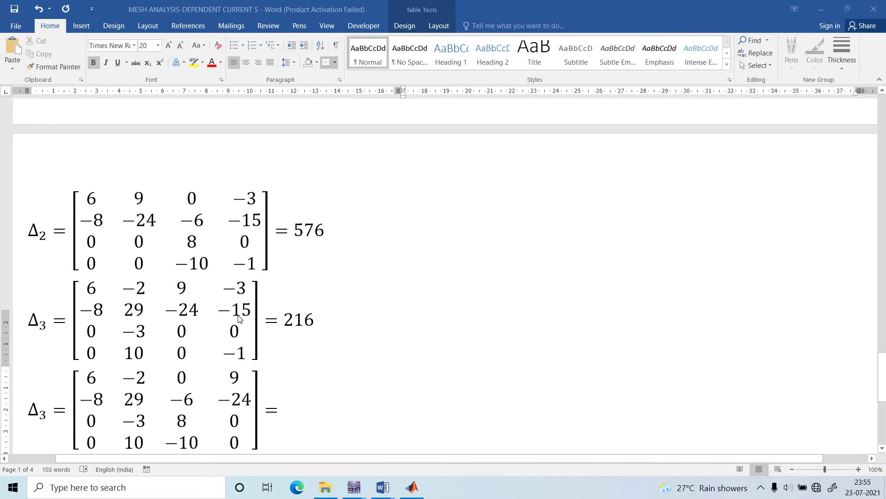
Correct the subscript of the last determinant to 4 so it reads Δ4, and save the document
scroll(238, 318, down, 2)
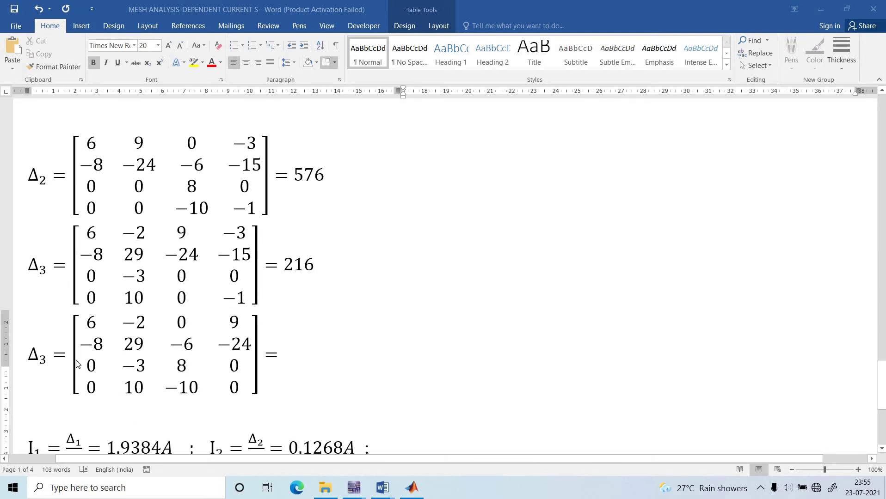
click(42, 363)
double_click(42, 362)
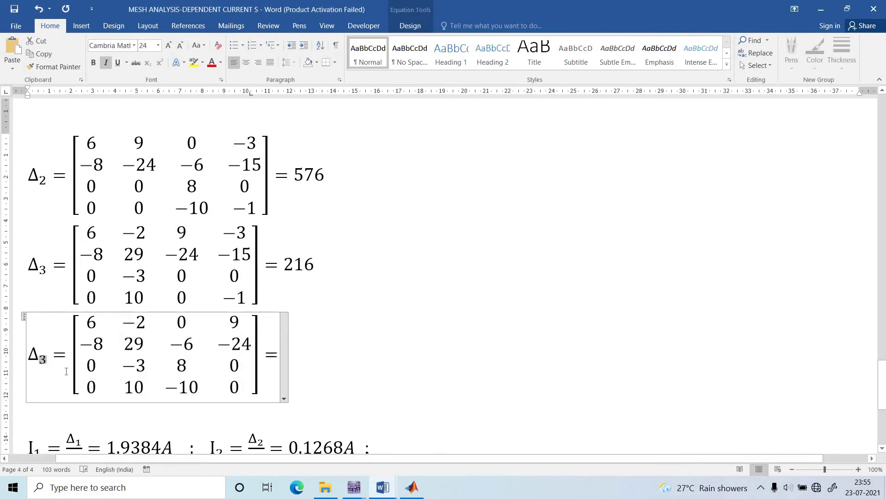
text(4)
key(ctrl+s)
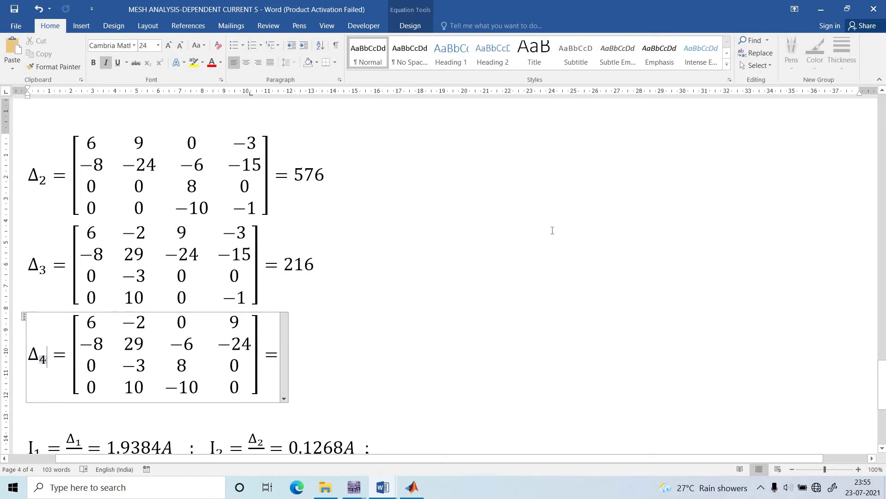
Restore the Word window to a smaller size and bring up MATLAB beside it, keeping the determinants in view
click(850, 9)
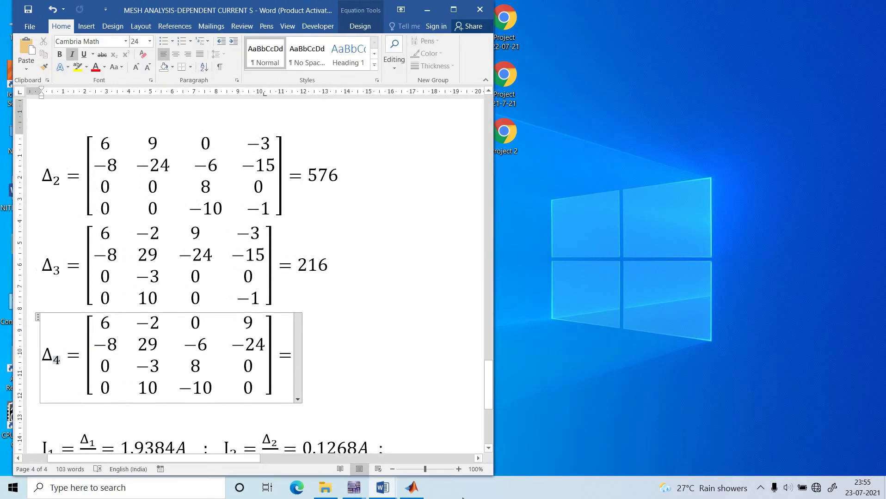
click(412, 487)
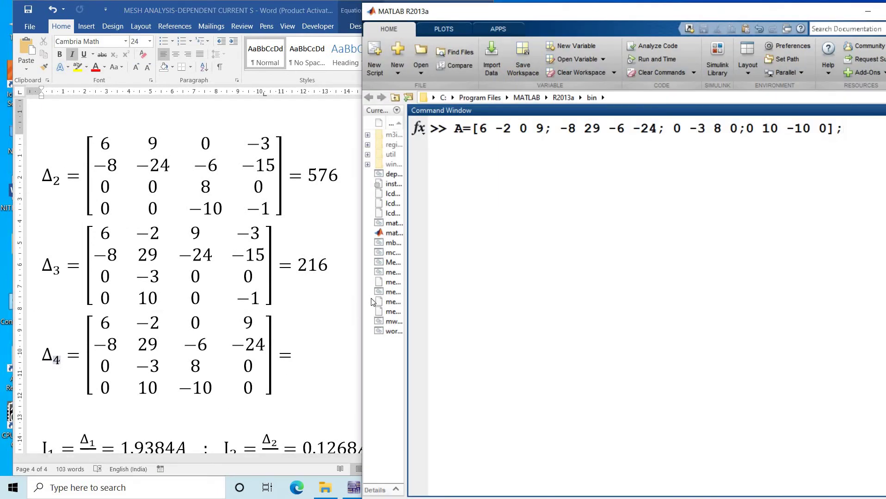
drag(363, 303, 392, 303)
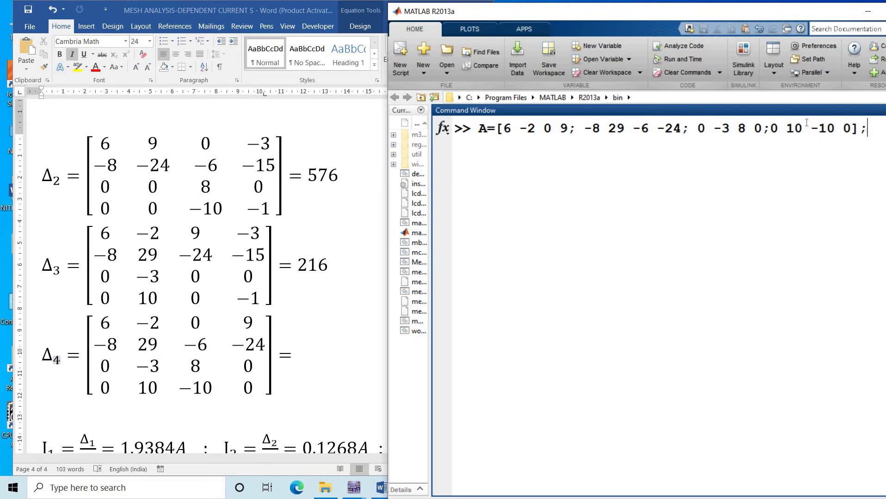
Run the prepared definition of matrix A in MATLAB and compute its determinant with d=det(A)
key(Return)
text(d)
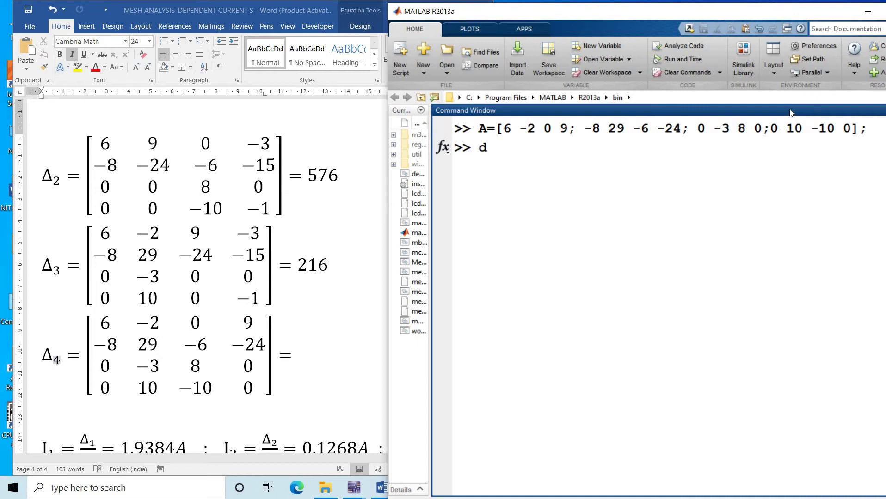
text(=det(A))
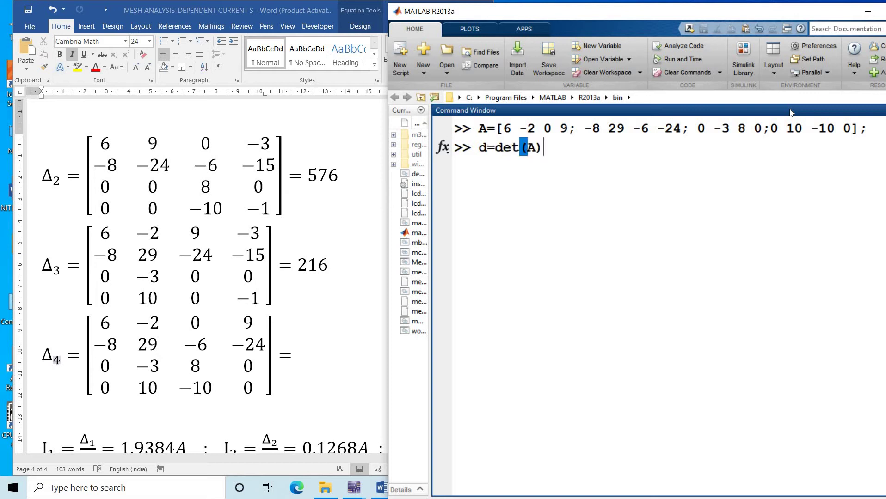
key(Return)
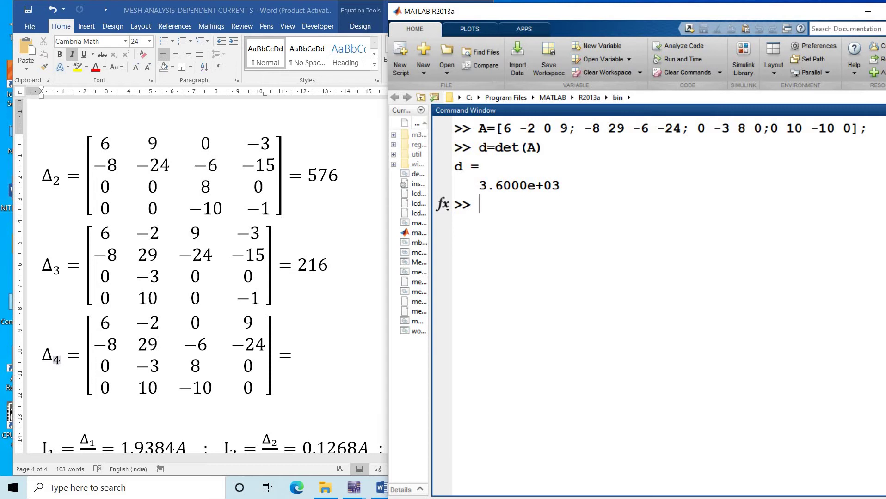
Switch back to Word and enter 3600 as the value of the Δ4 determinant
click(286, 356)
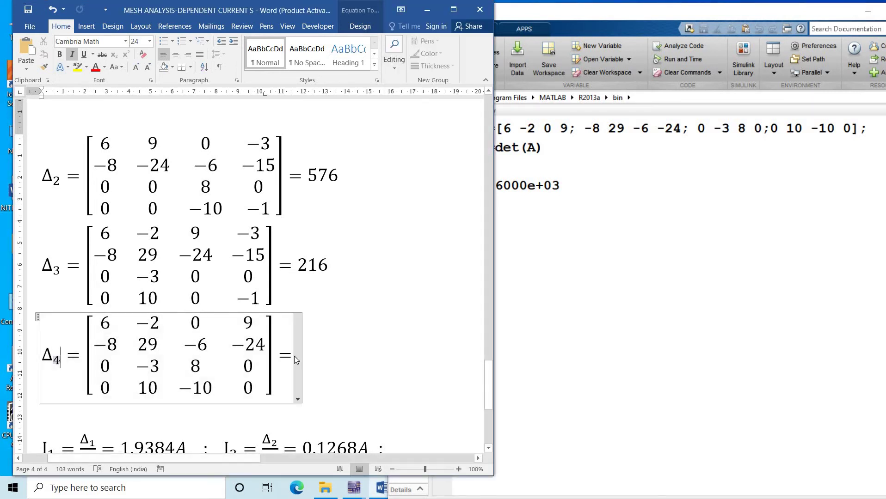
click(291, 355)
text(3600)
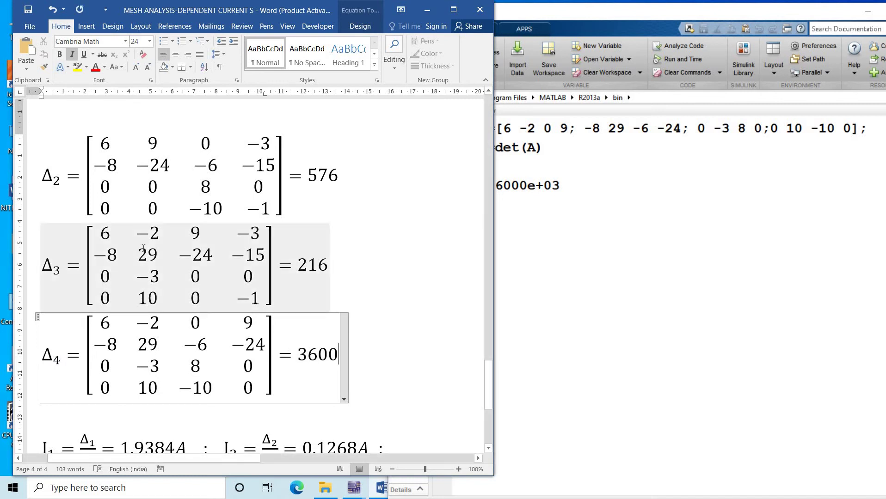
Correct the current labels in the last two current equations to I3 and I4
scroll(386, 316, down, 4)
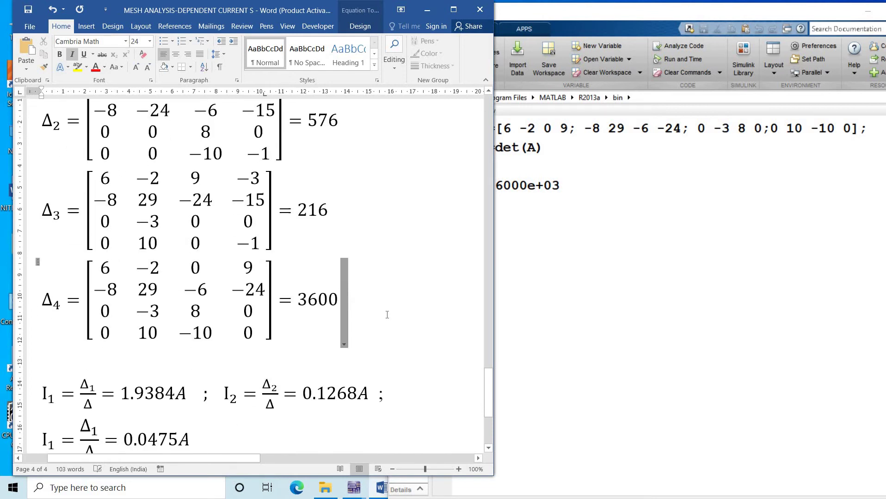
scroll(385, 316, down, 1)
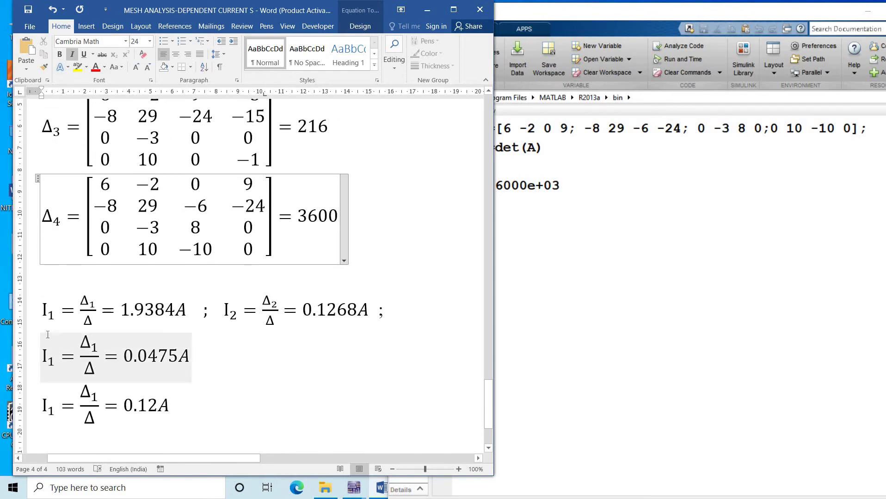
double_click(54, 360)
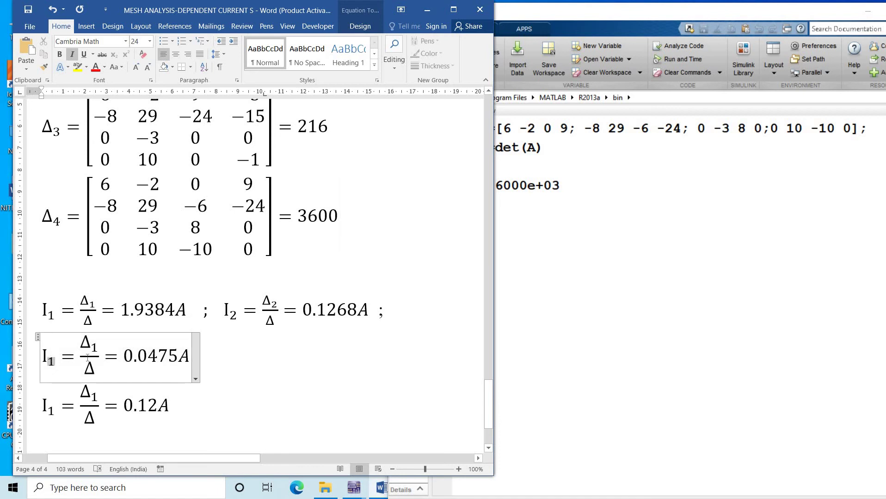
text(3)
click(55, 413)
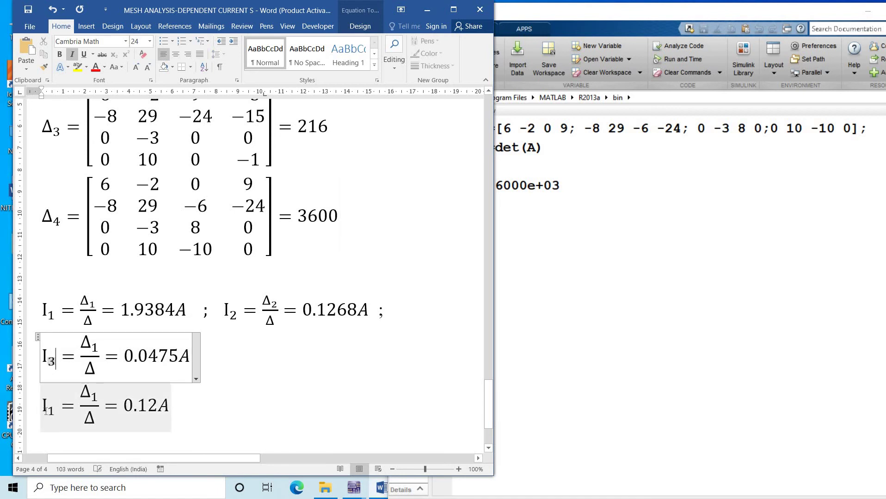
click(56, 413)
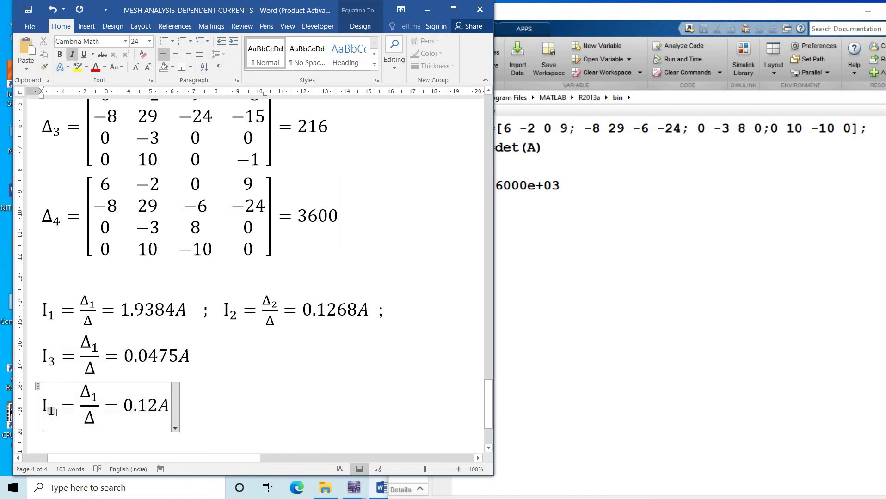
text(4)
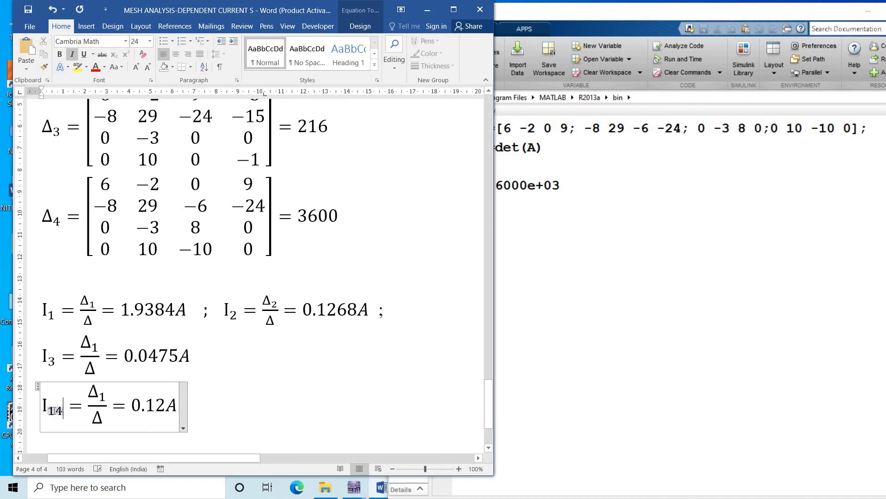
key(BackSpace)
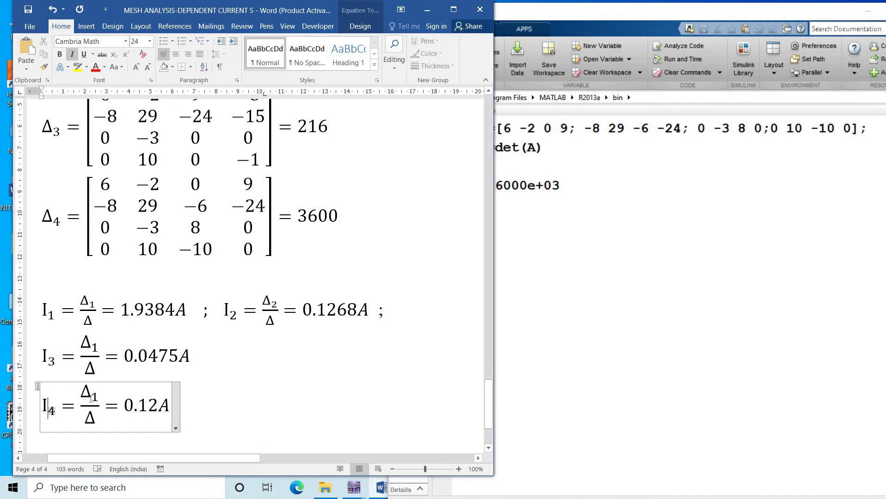
Change the fraction numerators to Δ3 in the I3 equation and Δ4 in the I4 equation
click(96, 348)
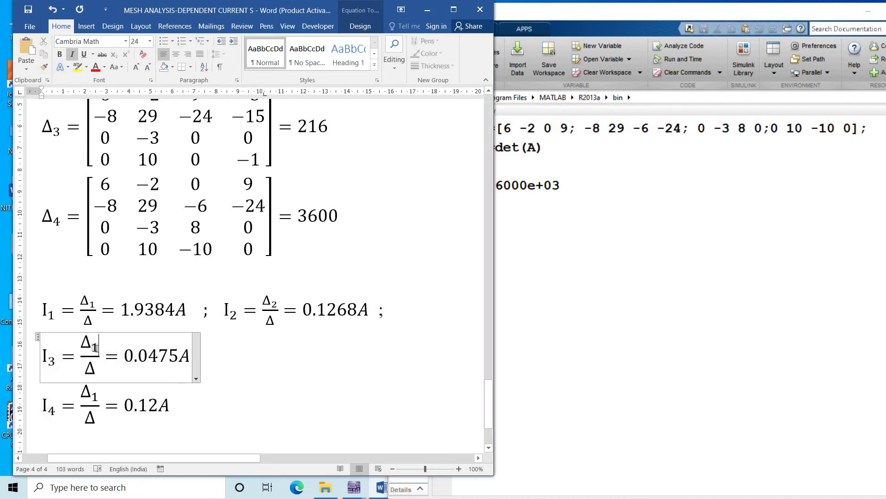
text(3)
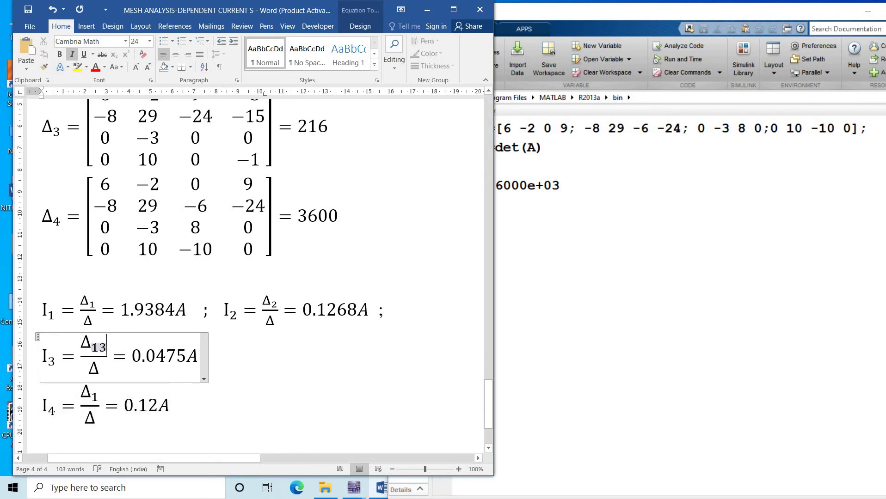
key(BackSpace)
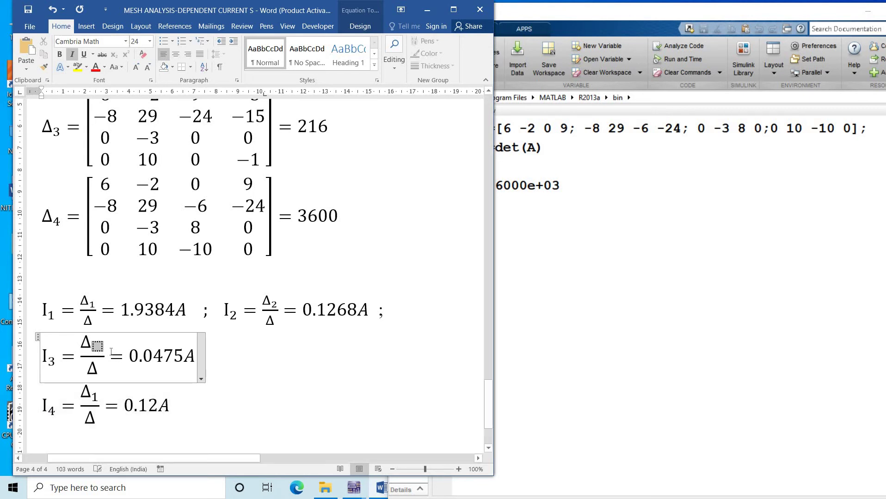
text(3)
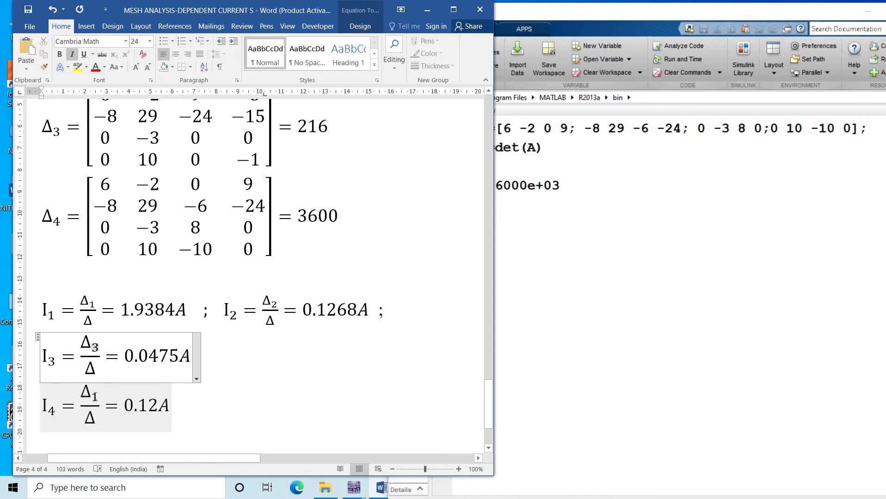
click(94, 397)
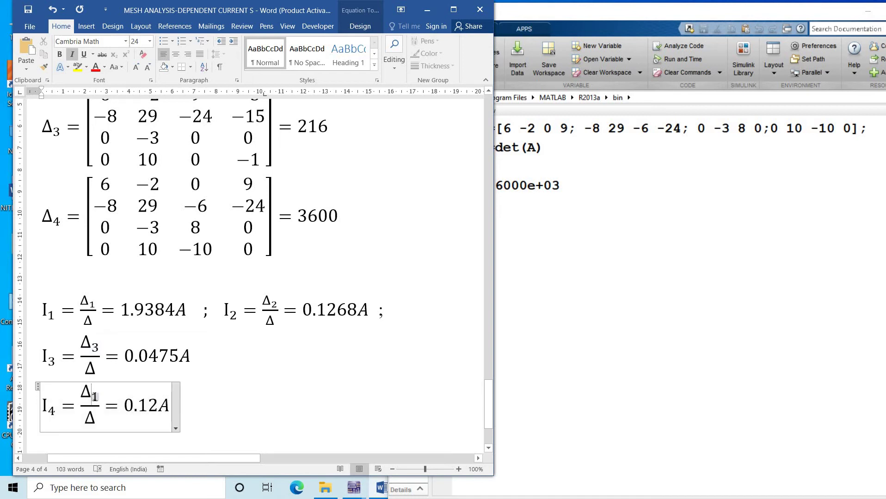
drag(92, 397, 104, 394)
text(4)
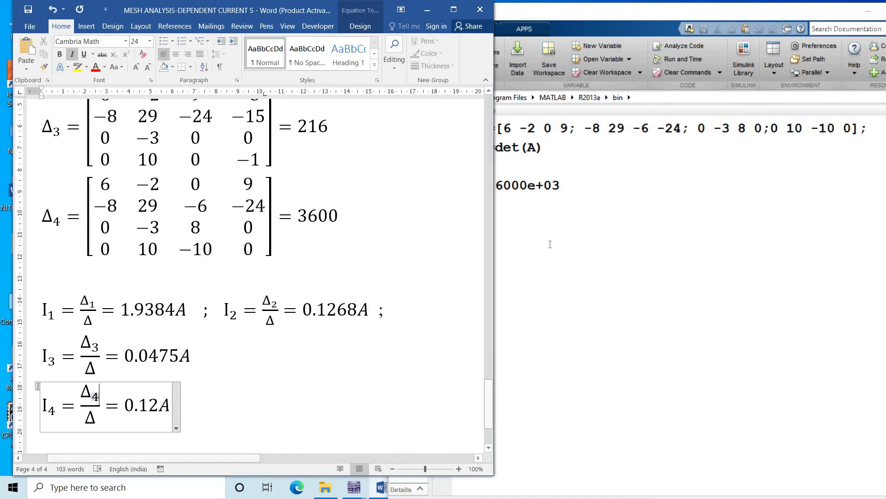
Switch to MATLAB and compute the fourth mesh current by evaluating 3600/4544
scroll(275, 236, up, 2)
scroll(275, 236, up, 8)
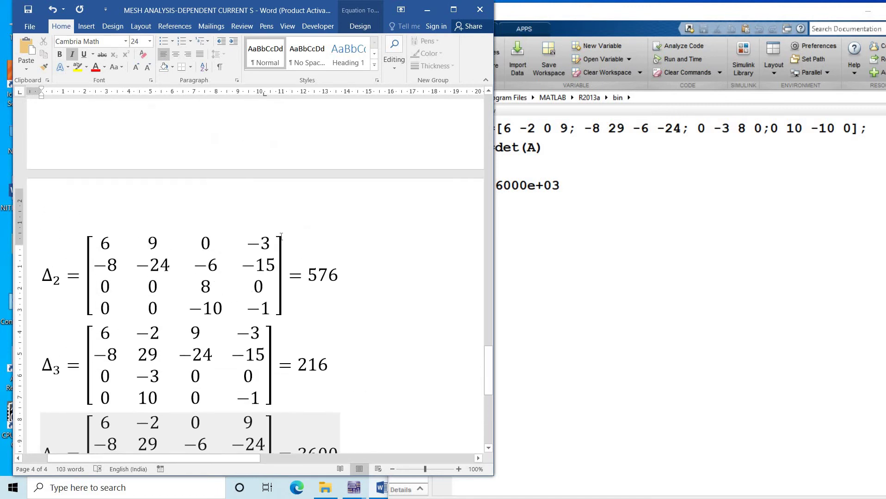
scroll(289, 240, down, 5)
scroll(289, 241, down, 7)
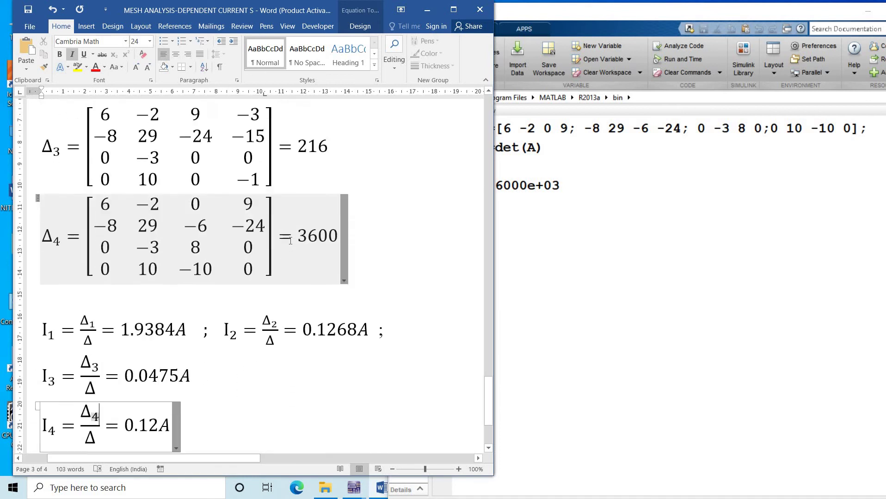
click(502, 221)
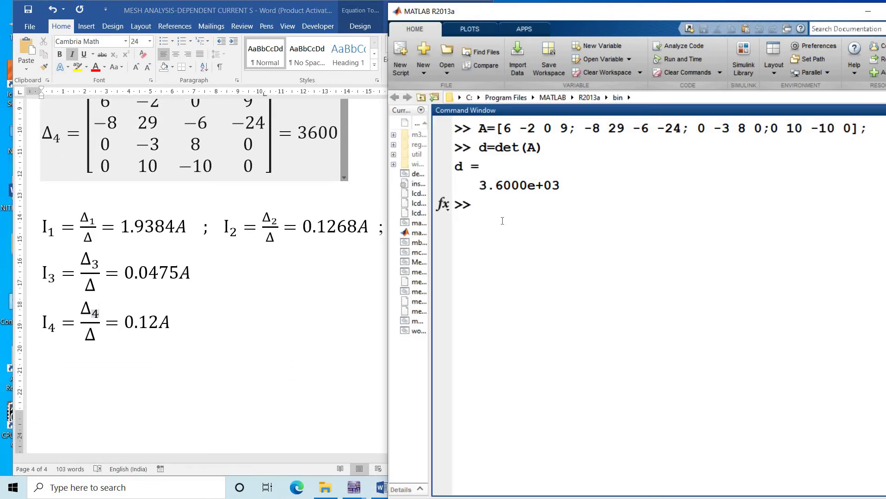
text(3600/4544)
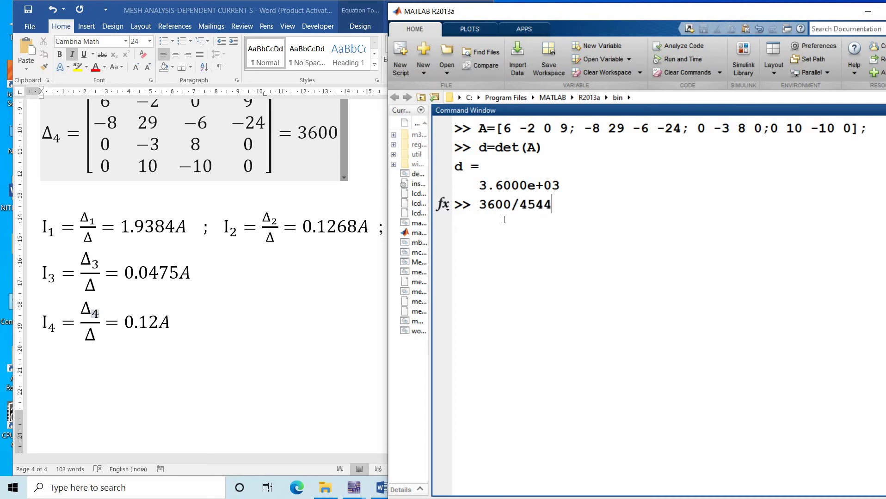
key(Return)
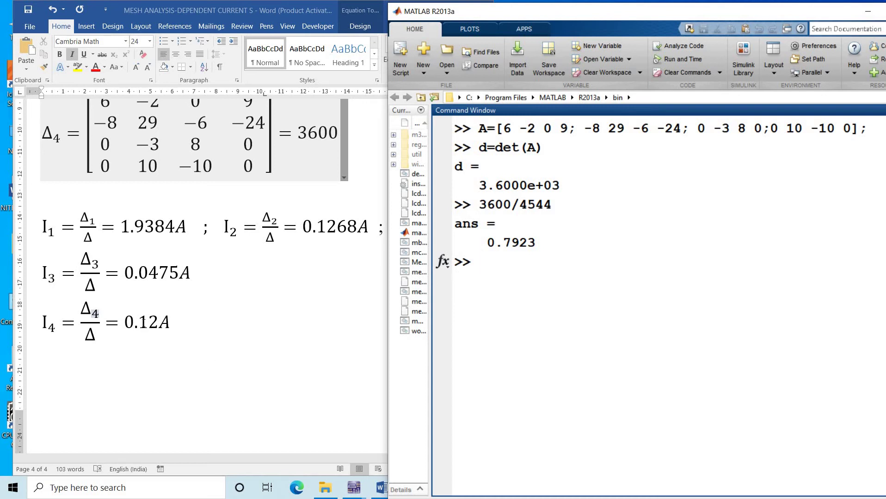
Switch back to Word and set the result of the I4 equation to 0.7923 A
drag(140, 321, 155, 323)
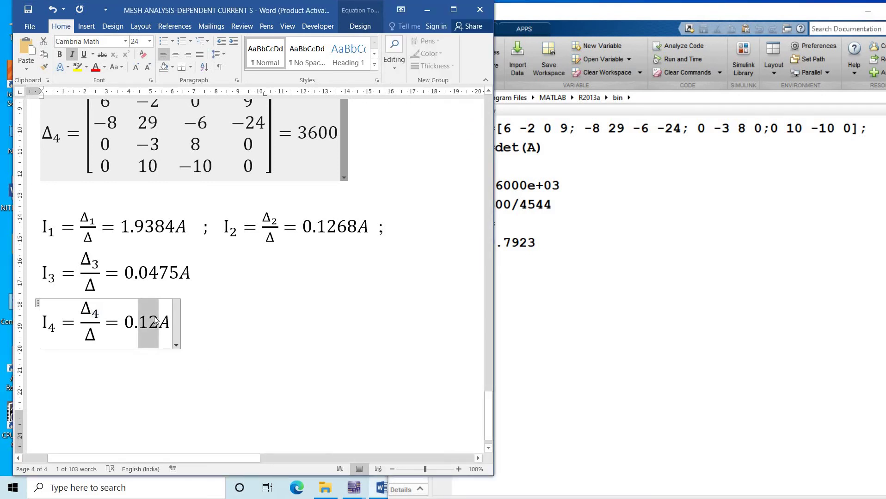
text(79)
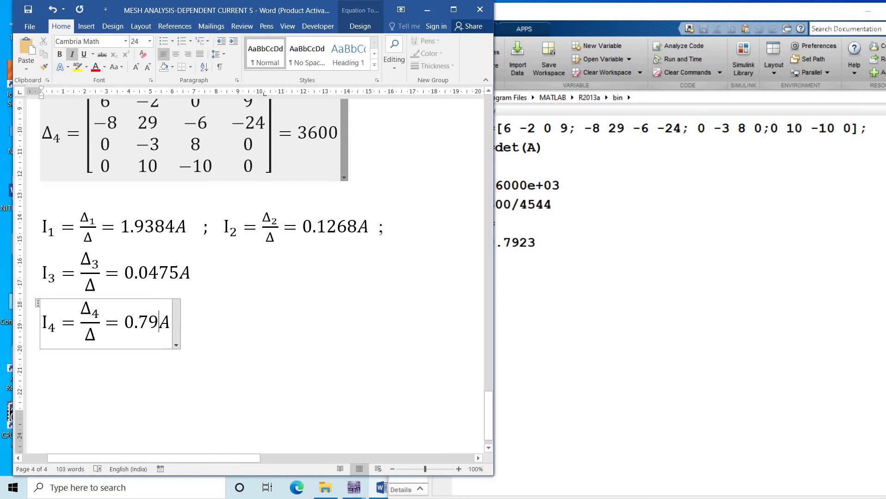
text(3)
key(BackSpace)
text(23)
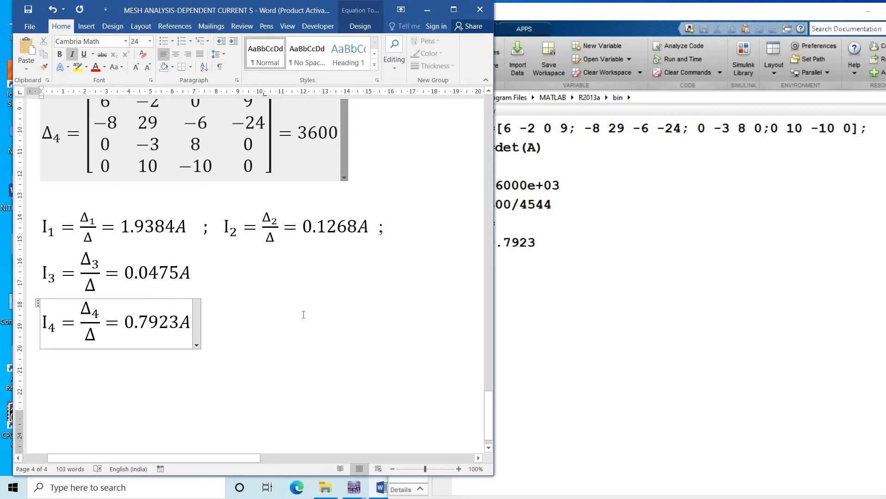
Maximize the Word window and review the solution from the mesh currents back up to the four mesh equations
click(460, 12)
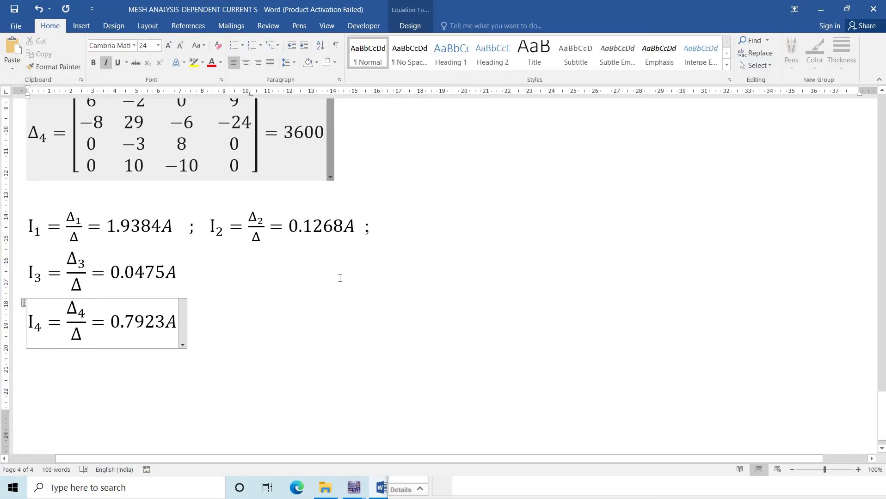
click(311, 348)
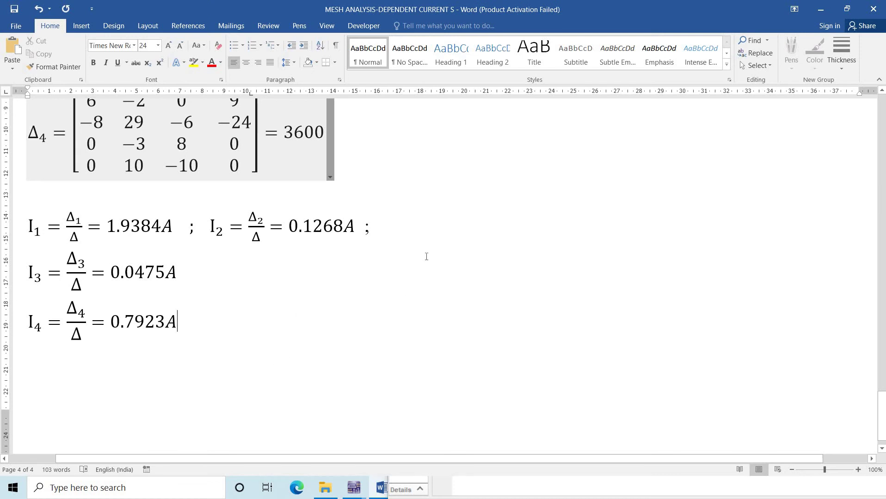
scroll(443, 303, up, 10)
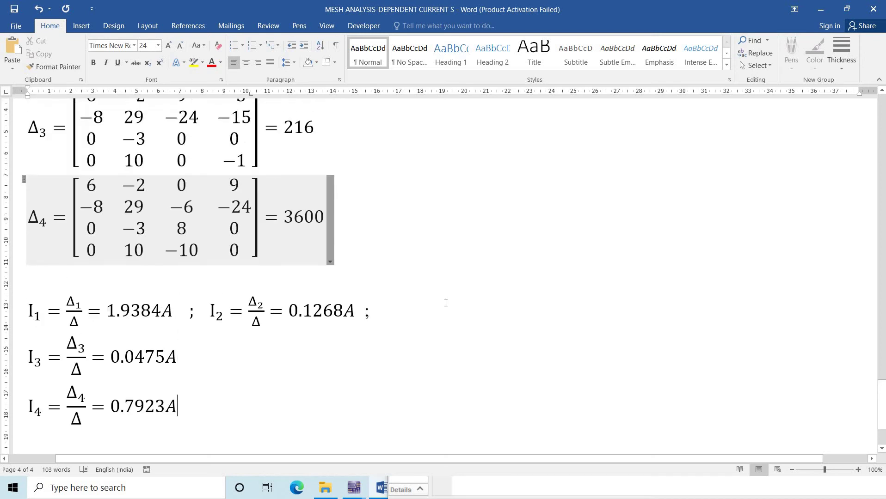
scroll(455, 303, up, 15)
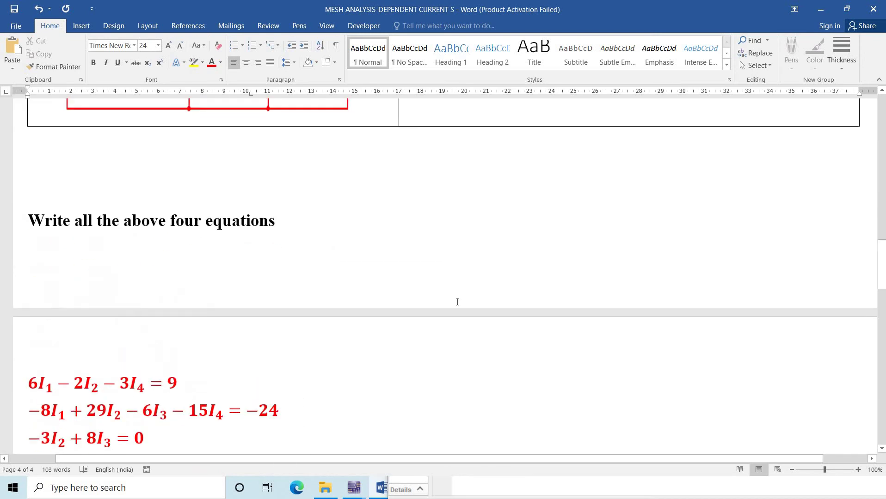